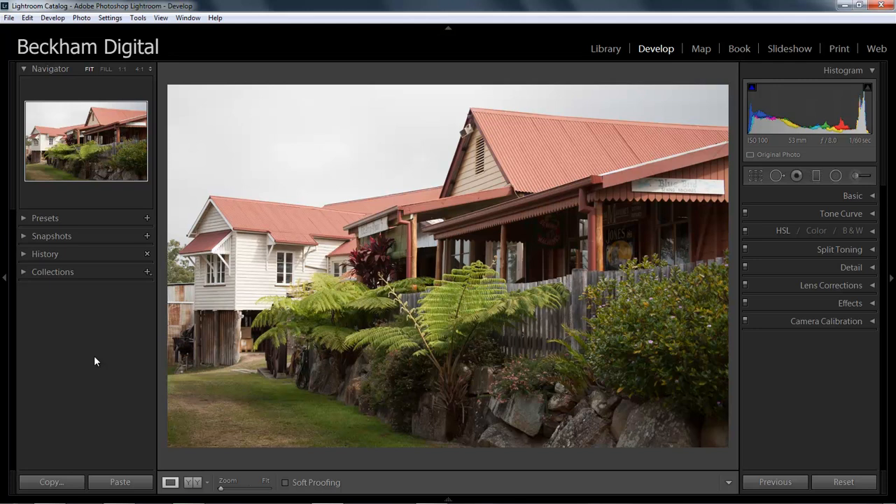
- Try a slanted graduated filter over the sky and roofs with Exposure at −2.62, and delete it
left_click(815, 178)
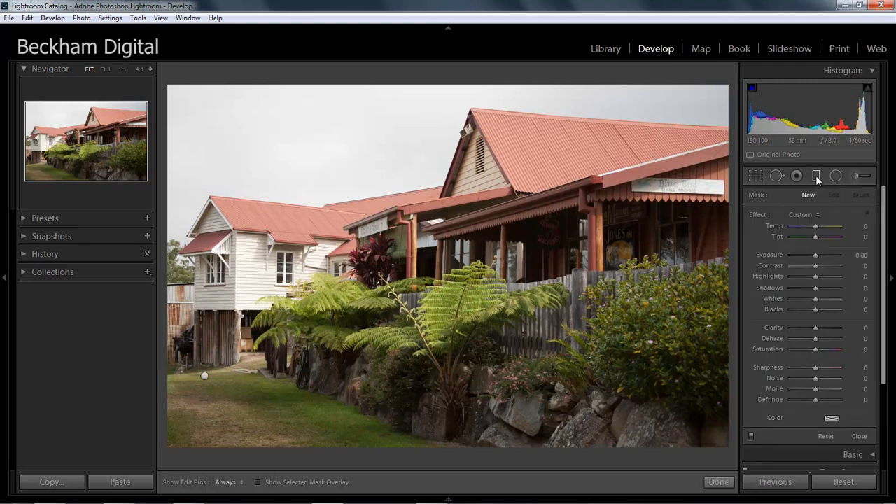
left_click_drag(417, 88, 473, 336)
left_click_drag(814, 255, 798, 268)
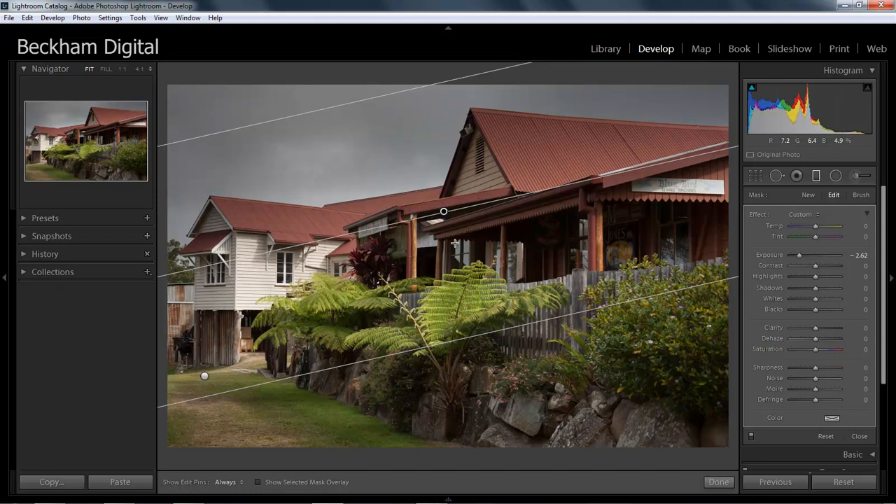
key("Delete")
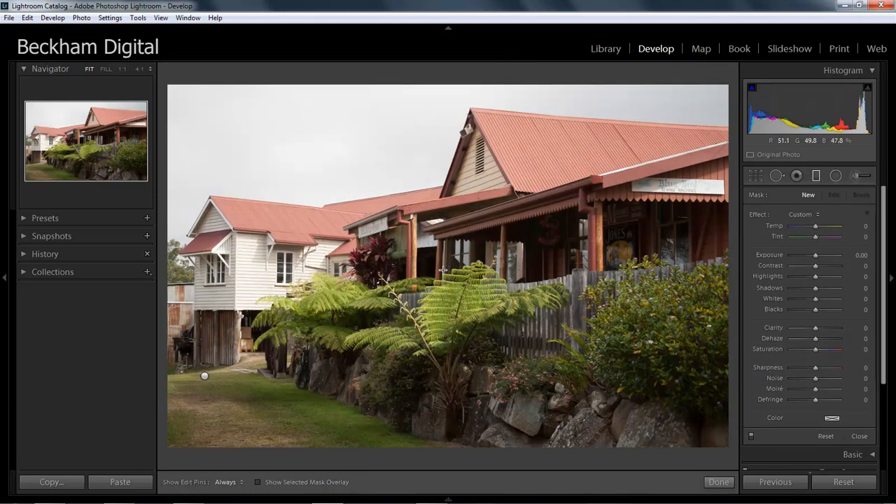
- Start a new adjustment brush with size 7.0 and Exposure at −1.98, keeping Auto Mask on
left_click(855, 177)
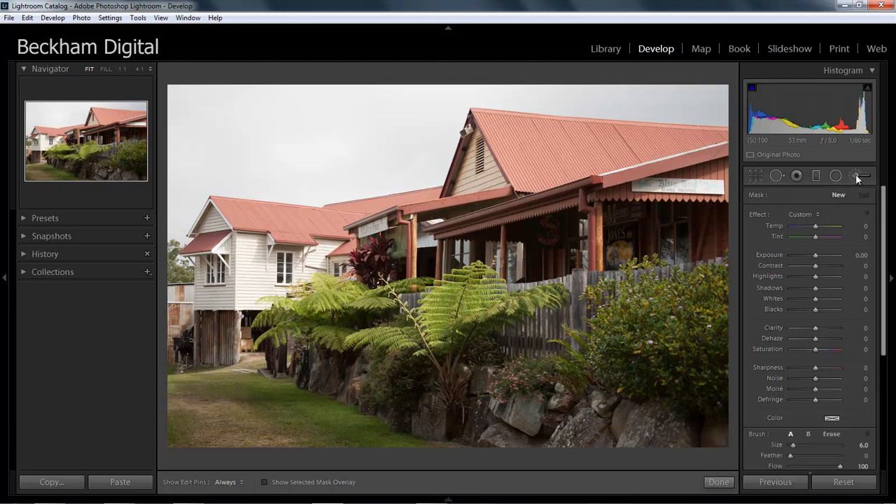
scroll(885, 259, "down", 2)
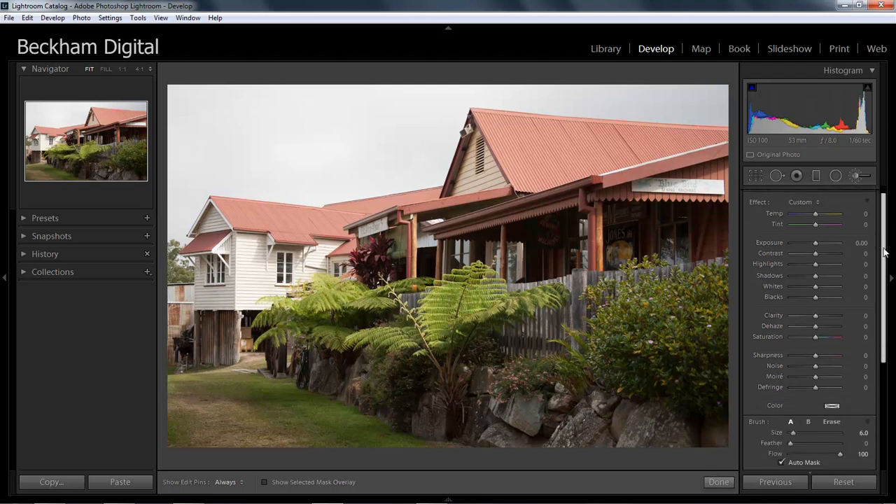
scroll(887, 259, "down", 5)
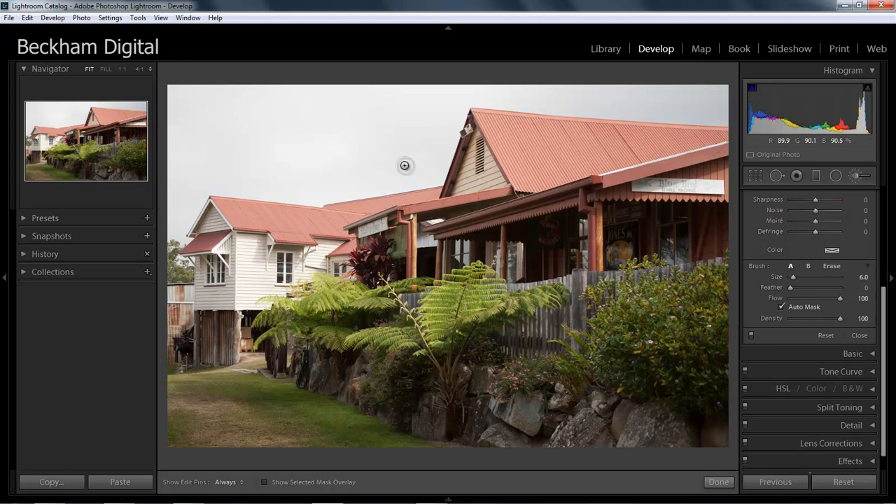
scroll(406, 170, "up", 6)
scroll(422, 189, "down", 5)
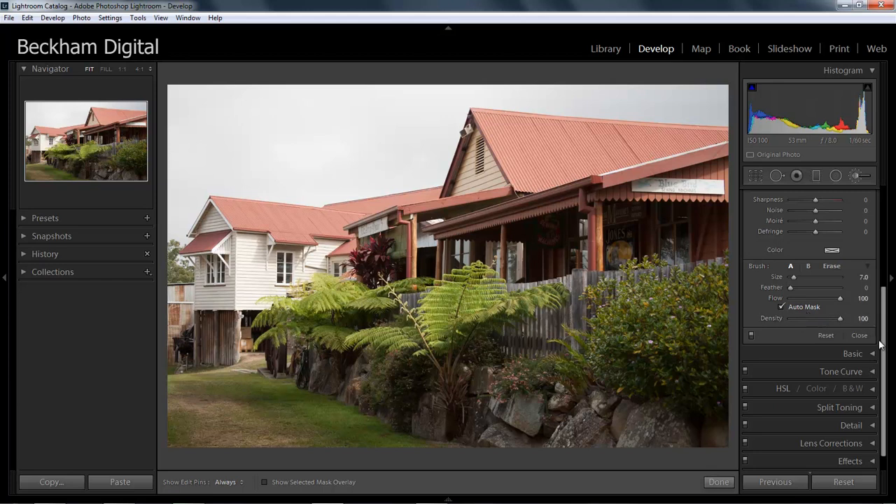
left_click_drag(884, 343, 886, 316)
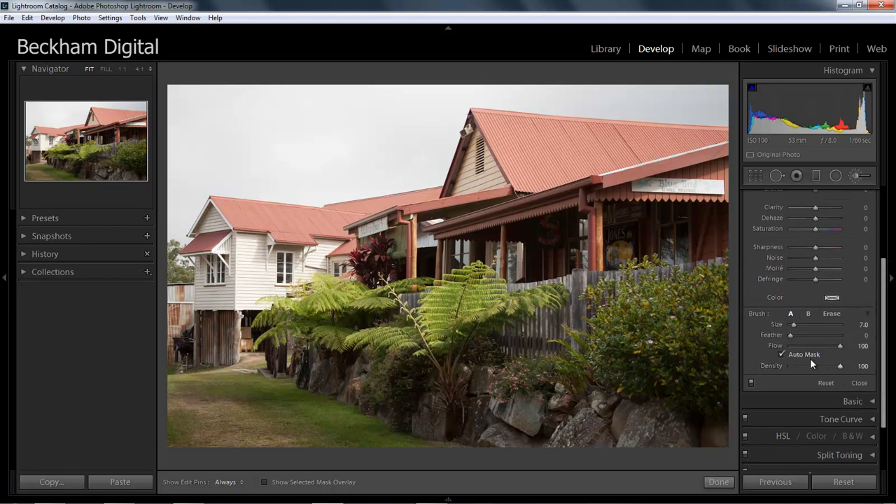
left_click_drag(886, 352, 886, 297)
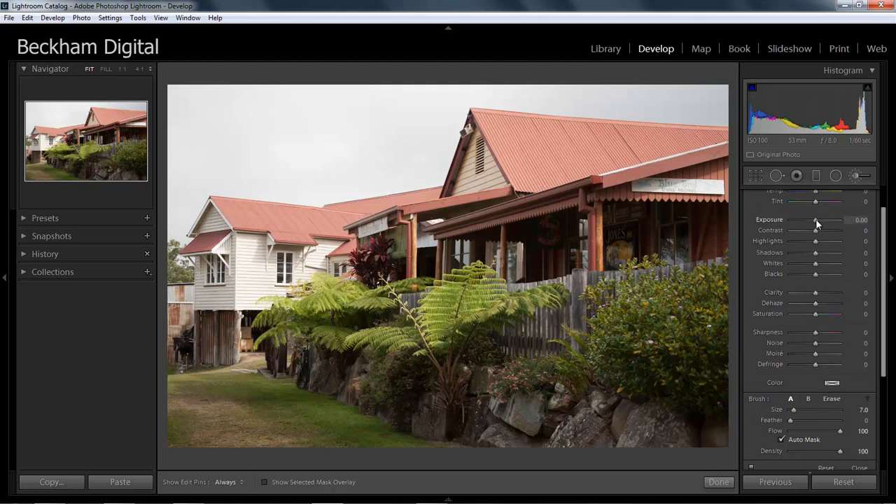
left_click_drag(817, 222, 804, 224)
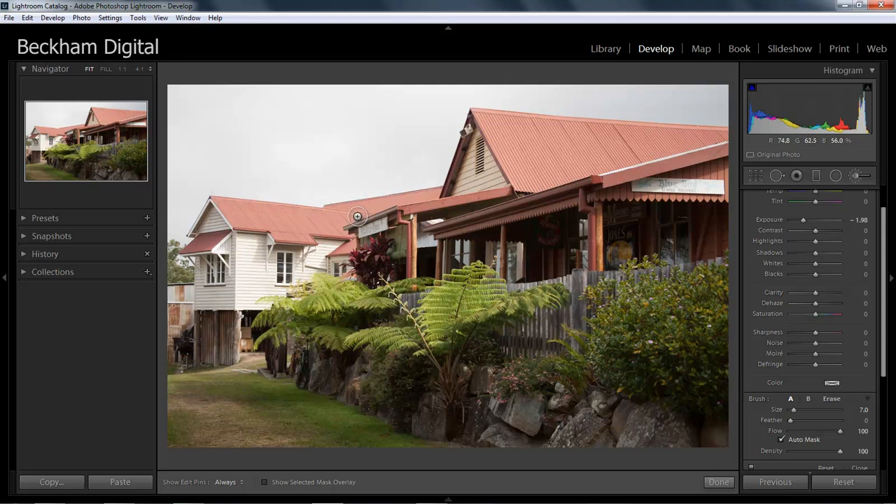
- Brush the darkening onto the sky edge along the white house's roof ridge, starting at the gable peak
left_click(123, 70)
mouse_move(63, 128)
left_mouse_down()
mouse_move(39, 129)
mouse_move(49, 135)
left_mouse_up()
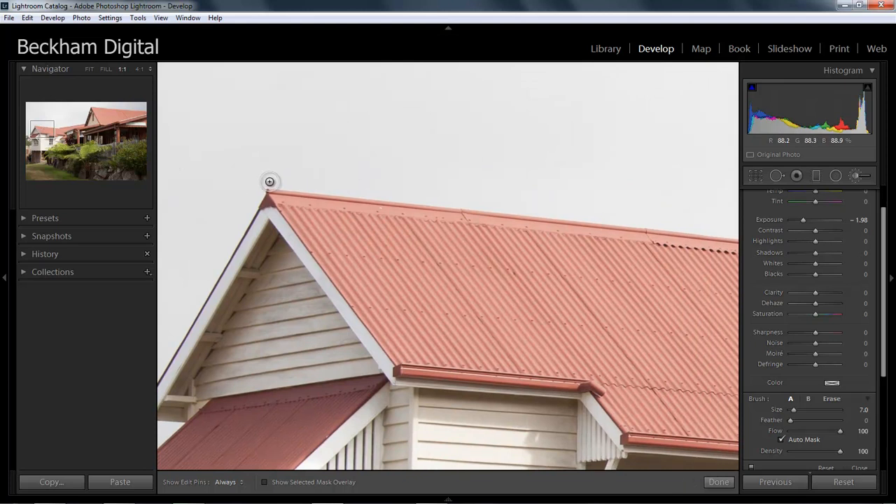
key("h")
mouse_move(270, 182)
left_mouse_down()
mouse_move(630, 227)
mouse_move(744, 232)
mouse_move(703, 231)
left_mouse_up()
key("h")
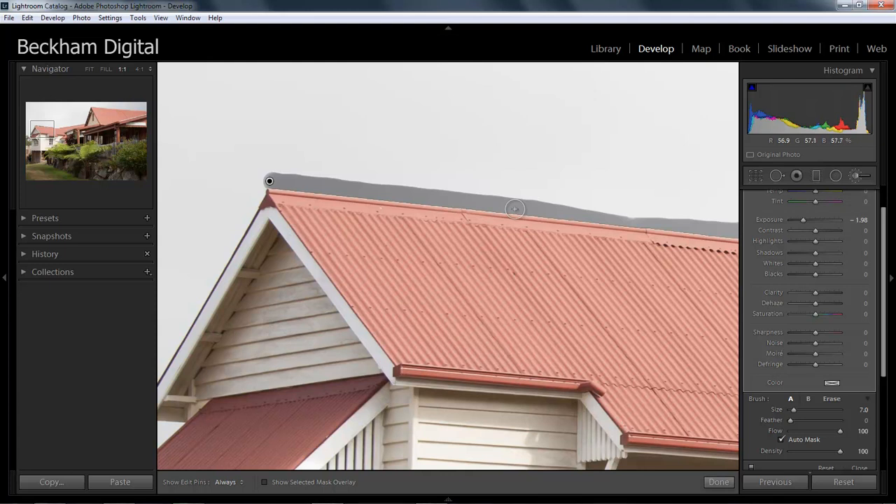
- Reduce the brush size to 5.0 and continue the sky edge mask freehand to the start of the rear roof
left_click_drag(44, 130, 64, 130)
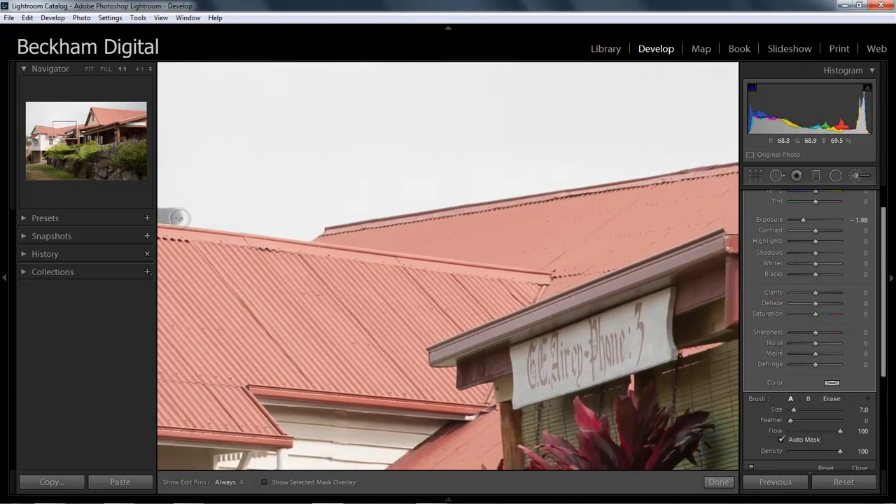
key("bracketleft")
key("bracketleft")
key("h")
mouse_move(174, 219)
left_mouse_down()
mouse_move(308, 237)
mouse_move(341, 221)
left_mouse_up()
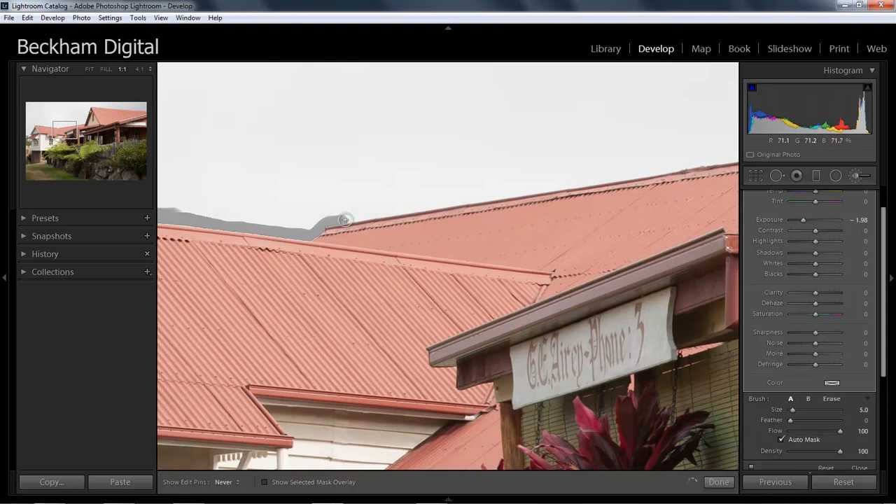
- Paint straight strokes along the rear roof's ridge line in both directions to darken the sky edge
key("shift")
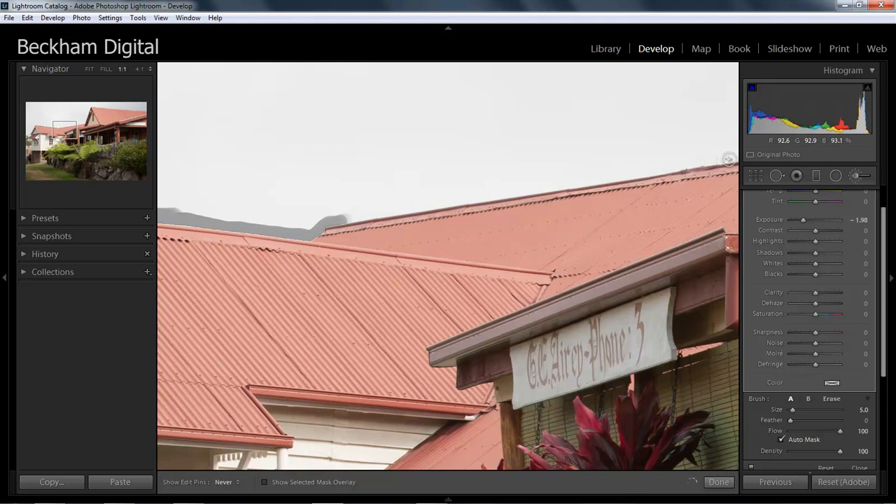
left_click(728, 159, "shift")
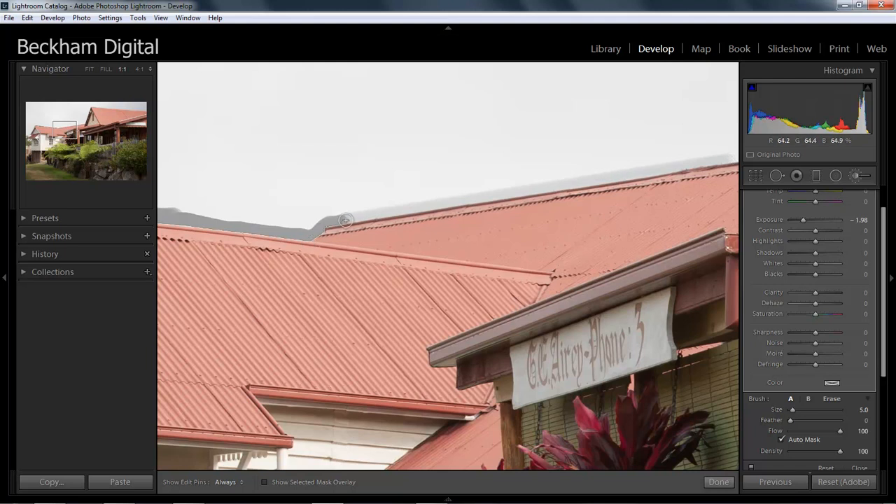
left_click(347, 221, "shift")
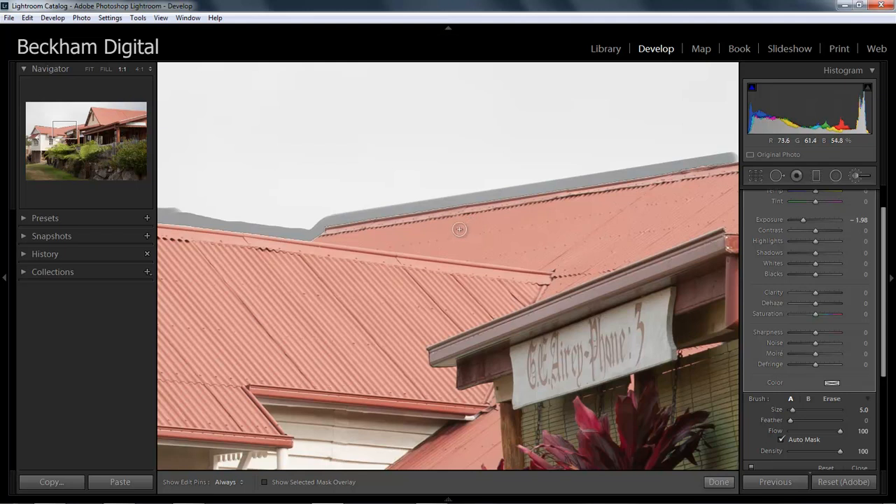
- Extend the sky edge mask along the rest of the rear roof and up the large gable, repainting the roof stretch
left_click(65, 130)
left_click_drag(65, 131, 83, 122)
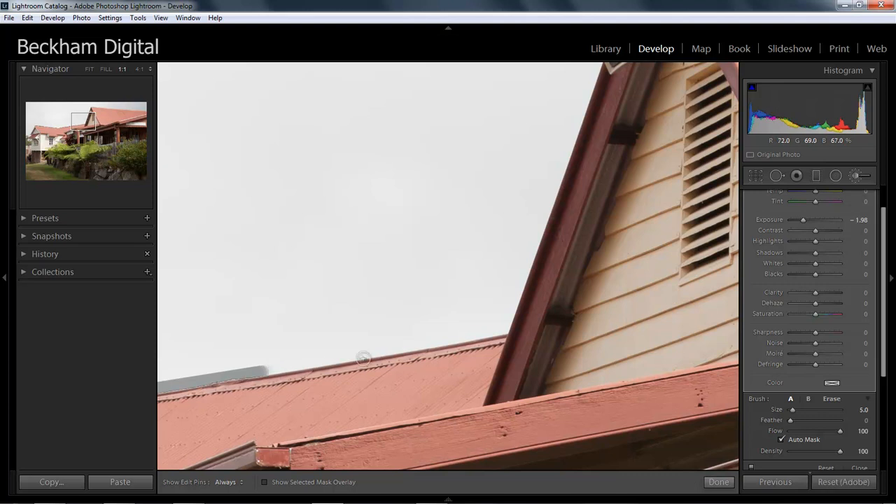
left_click(507, 327, "shift")
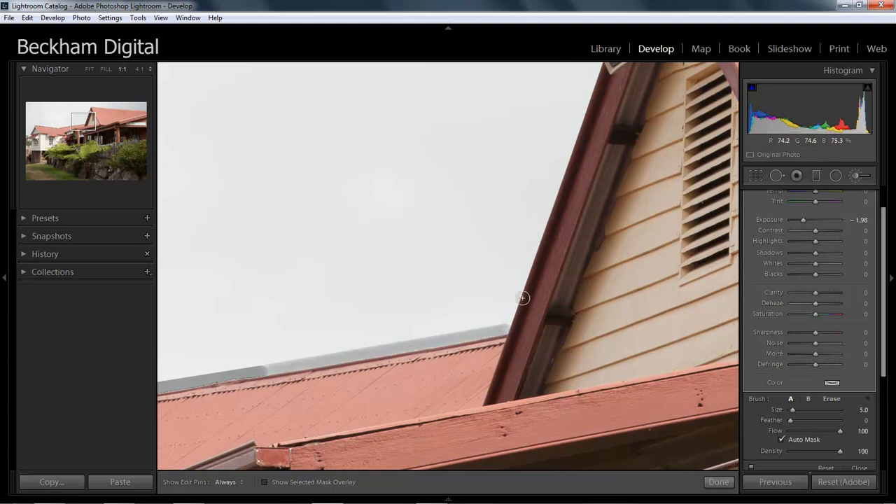
left_click(598, 68, "shift")
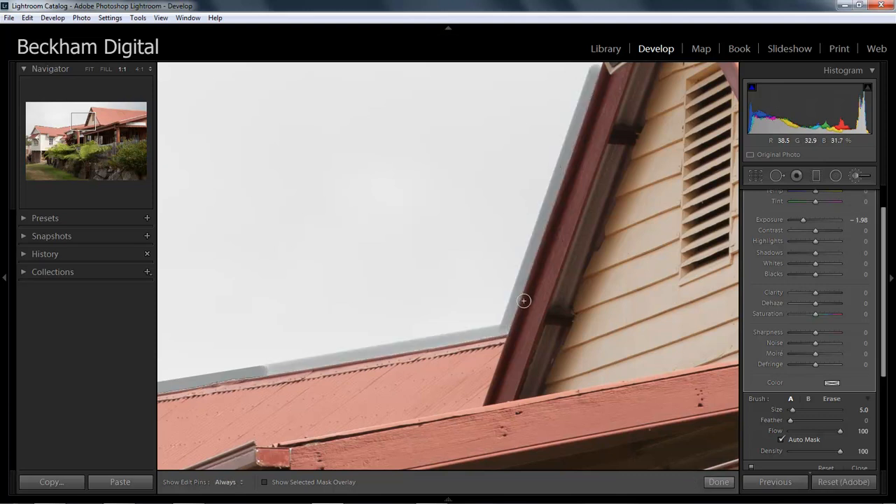
key("h")
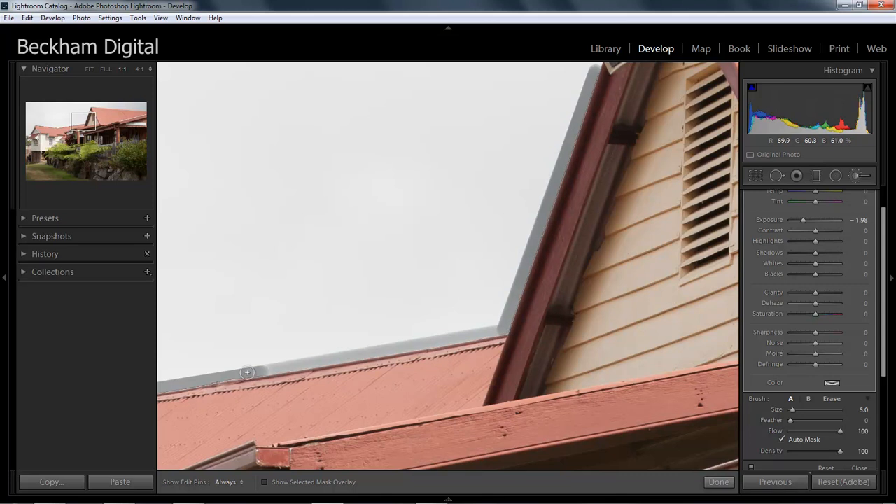
left_click_drag(256, 374, 505, 329)
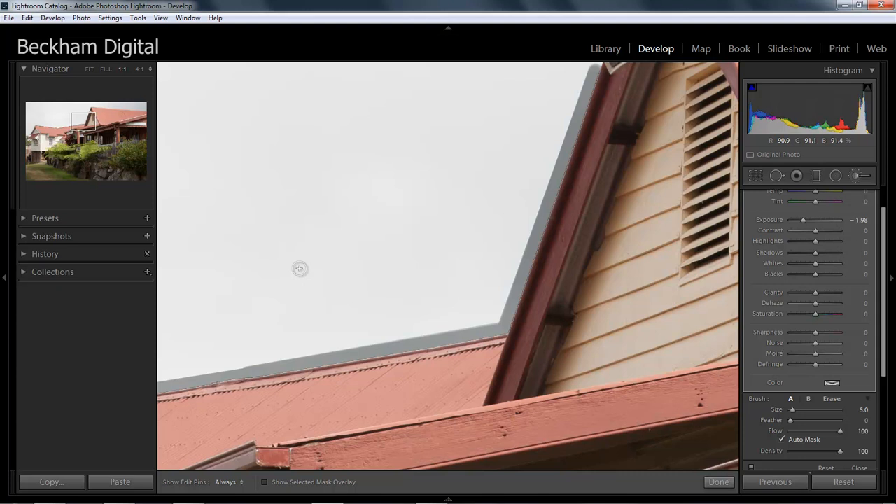
- Enlarge the brush to size 16.0 and fill in the sky beside the large gable's sloping edge
scroll(534, 134, "up", 4)
scroll(533, 135, "up", 7)
key("h")
mouse_move(566, 81)
left_mouse_down()
mouse_move(546, 126)
mouse_move(556, 104)
mouse_move(555, 112)
left_mouse_up()
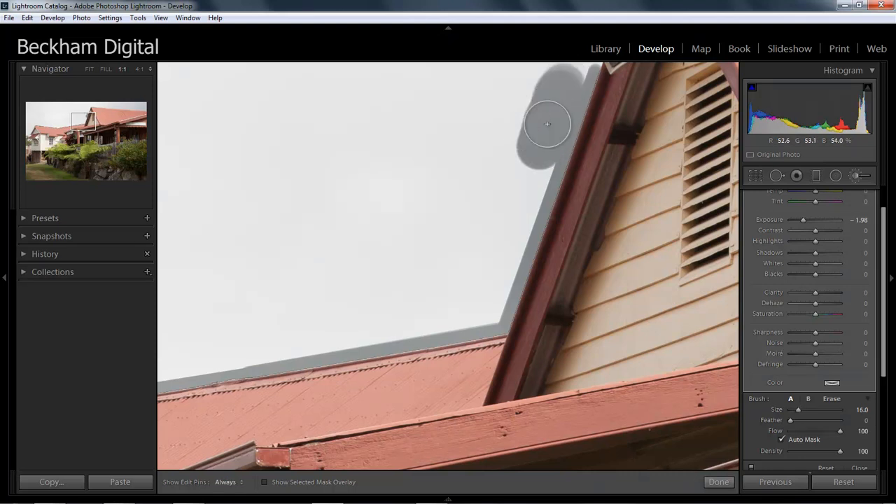
scroll(410, 151, "up", 3)
scroll(409, 150, "up", 2)
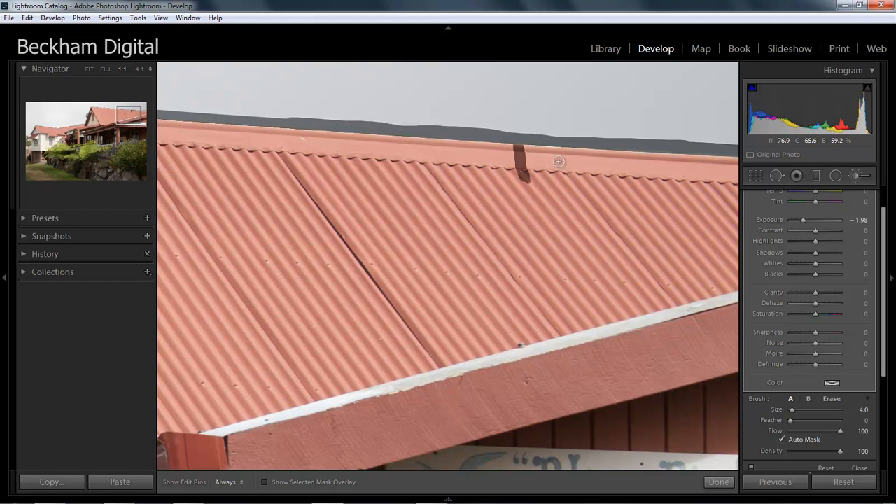
- Erase the dark brush spill from the large red roof with a size 3.0 eraser
key("alt")
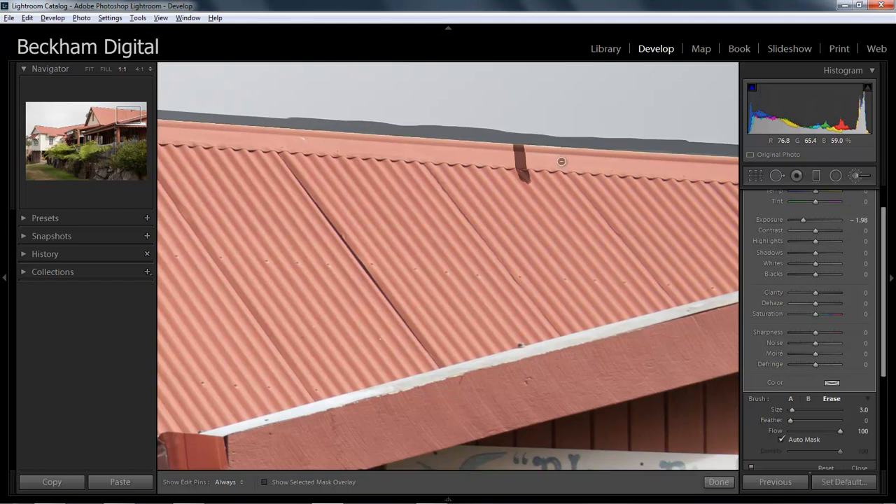
key("h")
mouse_move(516, 148)
left_mouse_down()
mouse_move(533, 159)
mouse_move(510, 174)
mouse_move(551, 187)
left_mouse_up()
key("h")
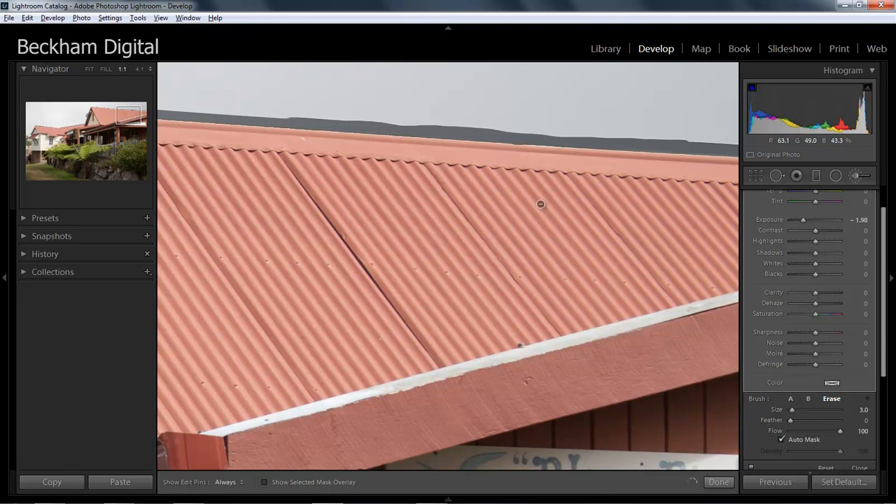
key("alt")
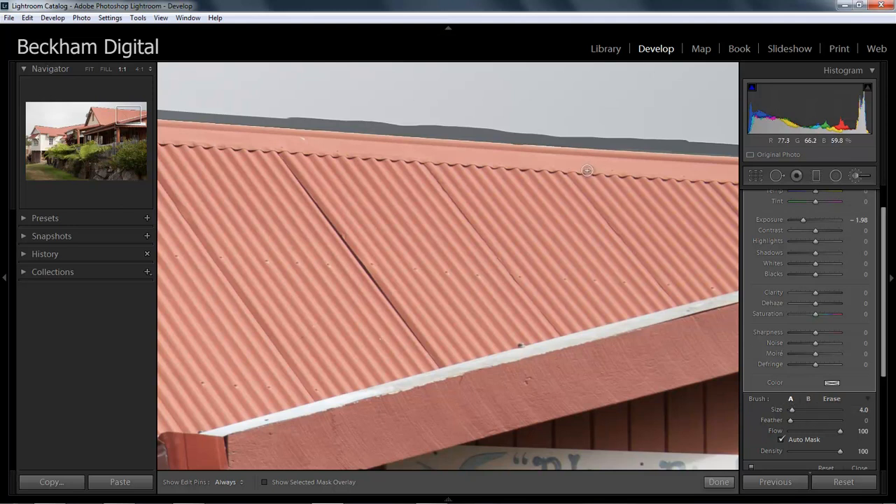
key("alt")
key("bracketleft")
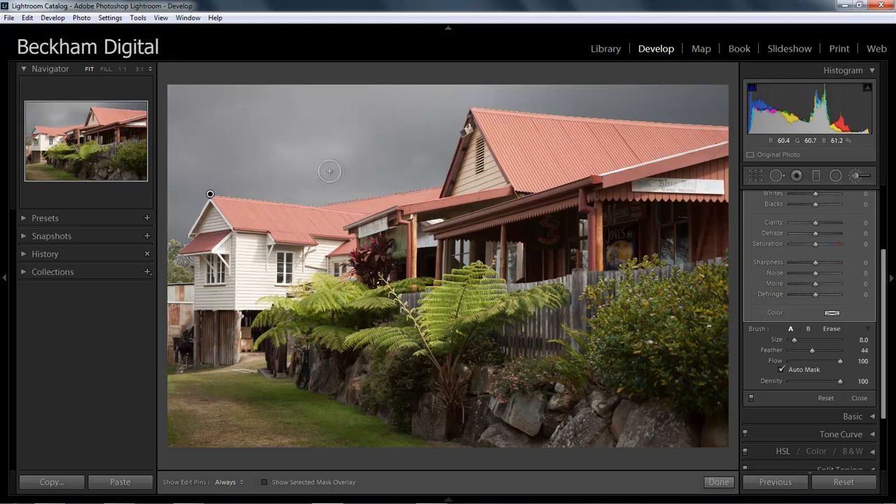
- Turn off Auto Mask, and set the sky mask's Exposure to −1.79 and Temp to 26
left_click(782, 369)
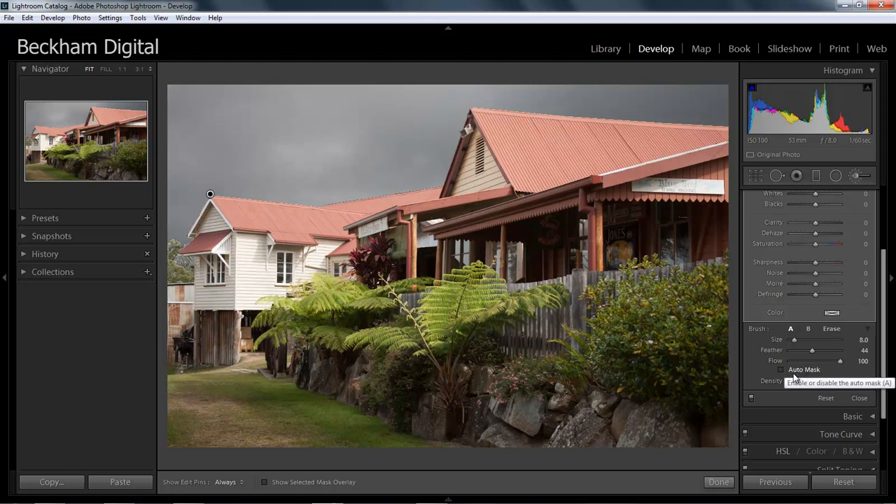
scroll(884, 297, "up", 3)
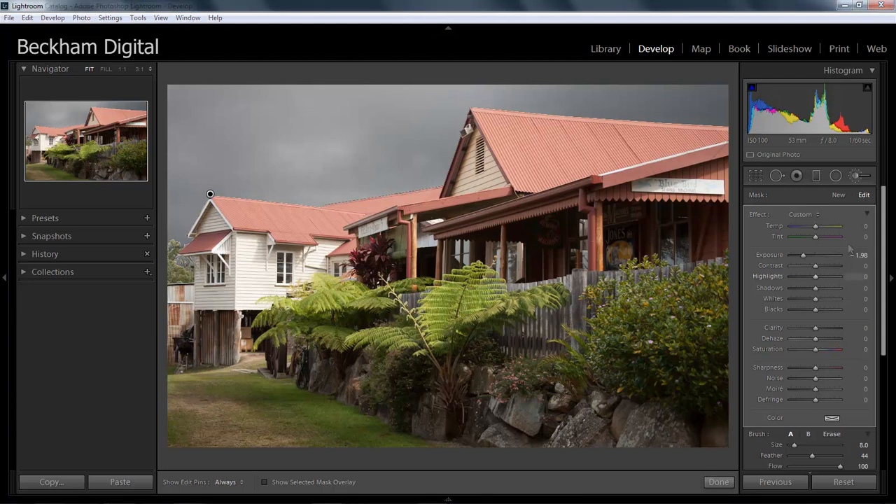
double_click(805, 257)
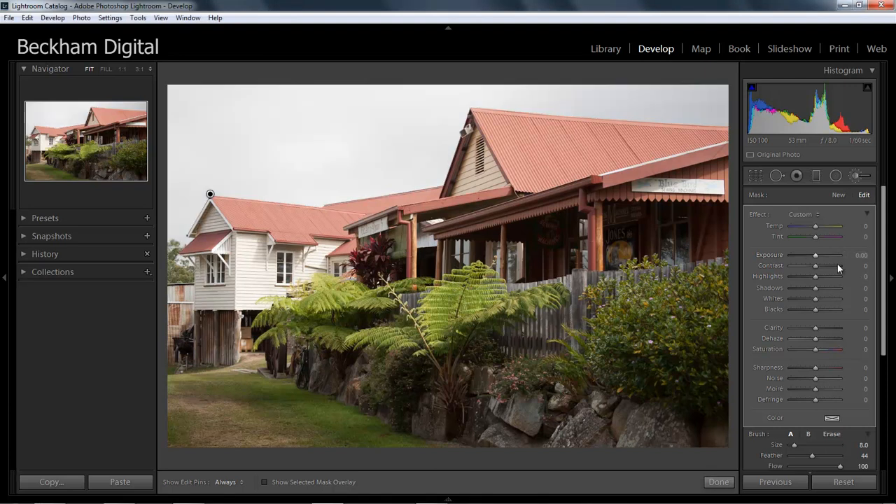
left_click_drag(816, 256, 805, 257)
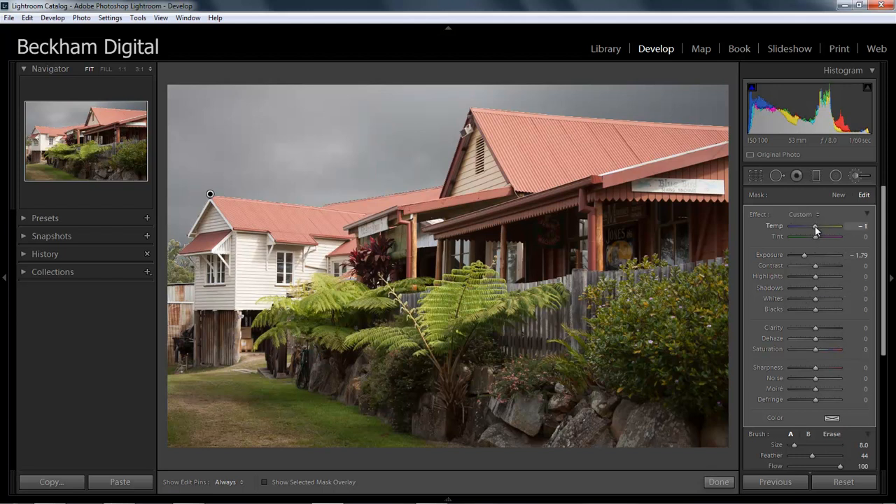
left_click_drag(815, 226, 819, 228)
left_click_drag(820, 226, 823, 227)
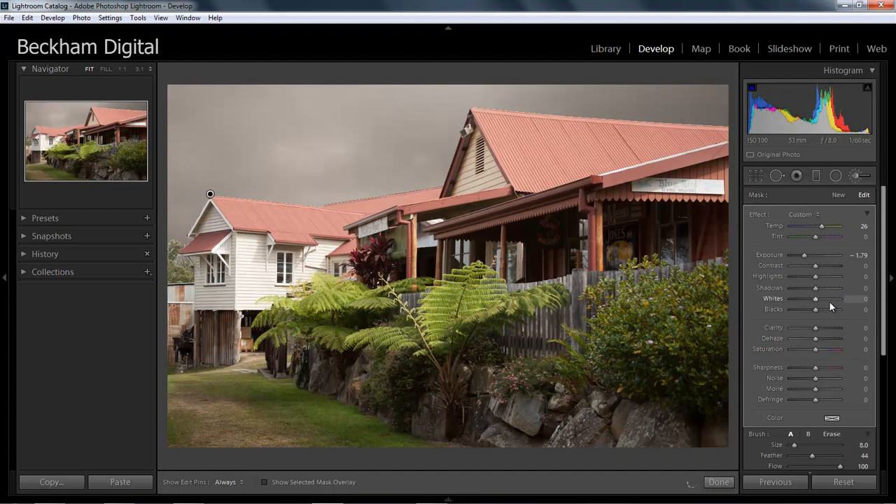